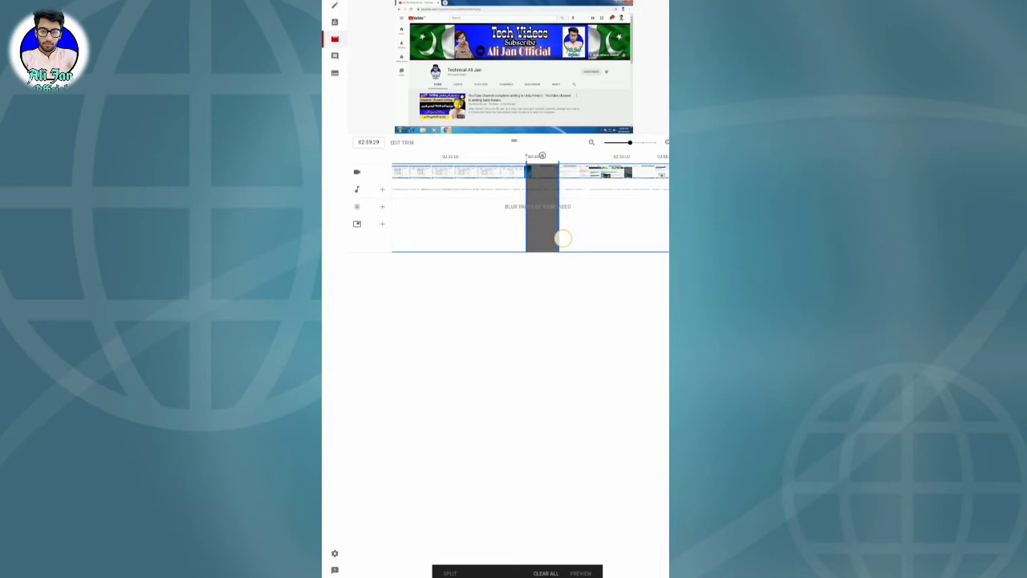
- Try adjusting the edge of the section to cut near the 3-minute mark, and position the playhead at 02:46:01
left_click_drag(563, 238, 566, 240)
left_click(666, 142)
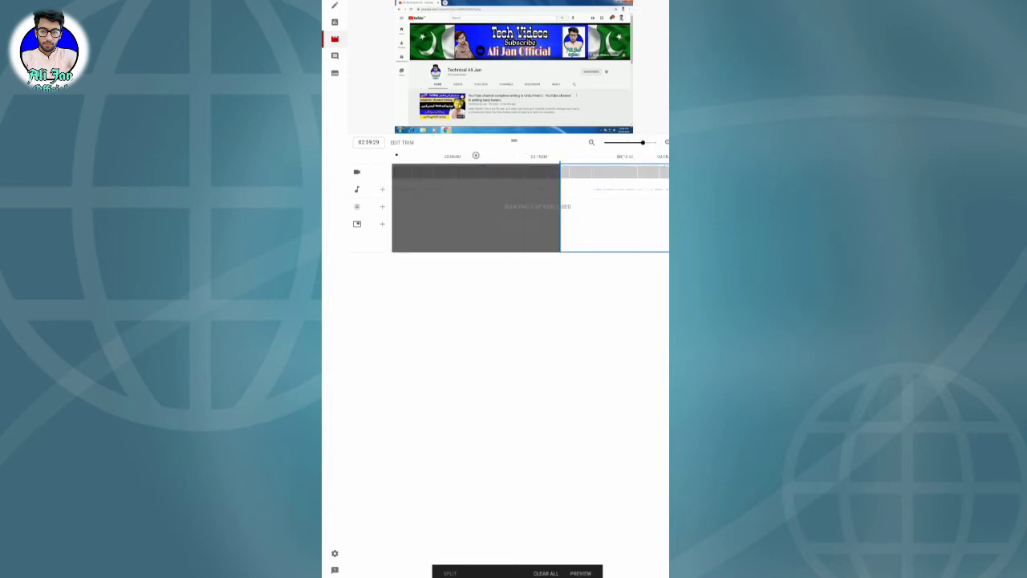
left_click_drag(560, 238, 538, 242)
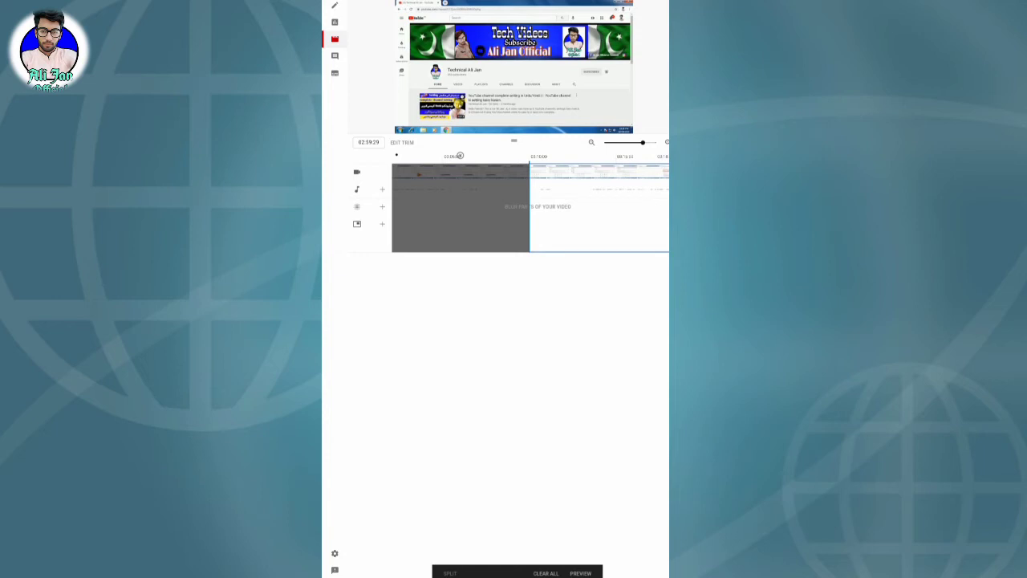
left_click_drag(491, 391, 551, 334)
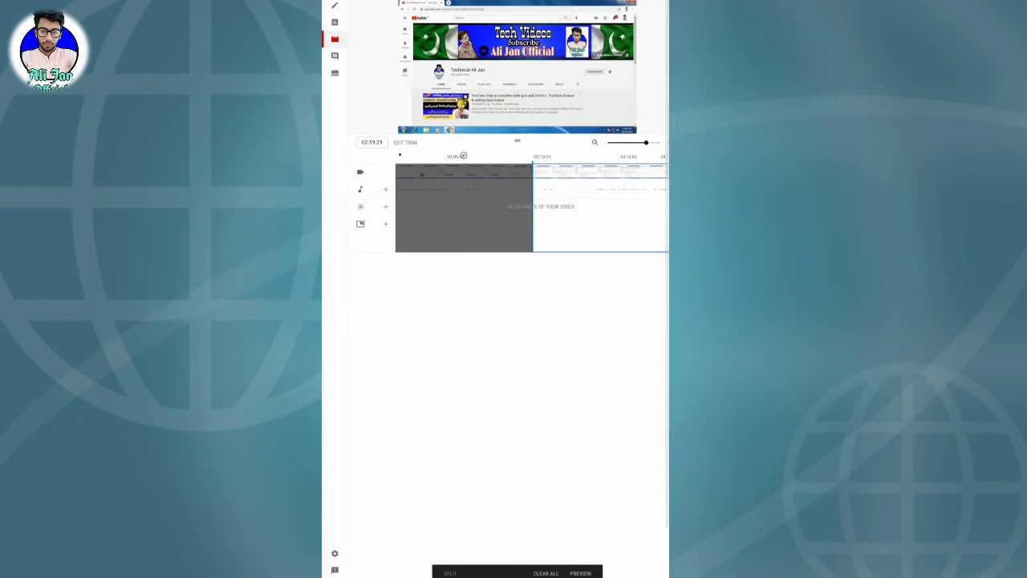
left_click_drag(646, 142, 608, 143)
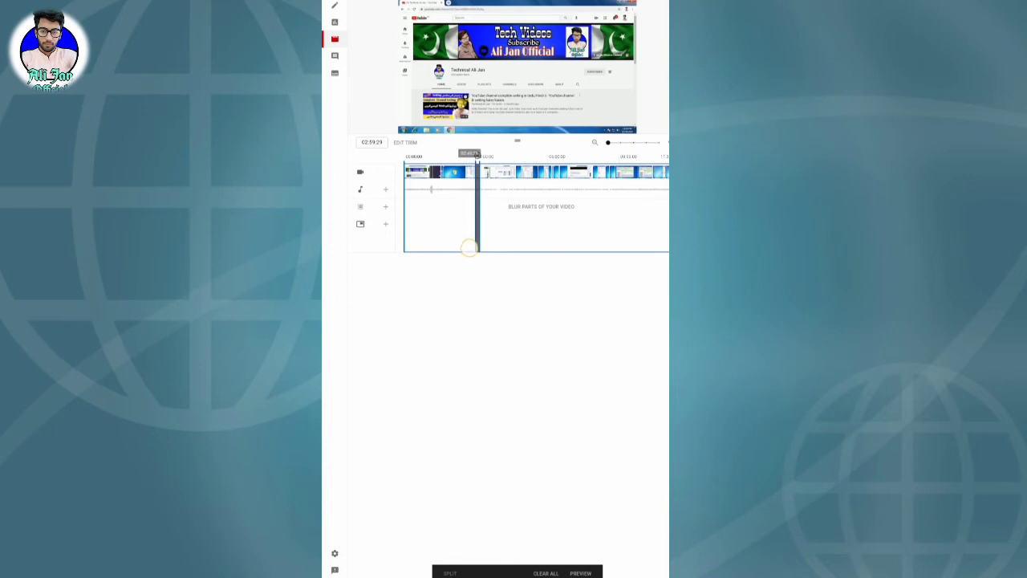
left_click(470, 247)
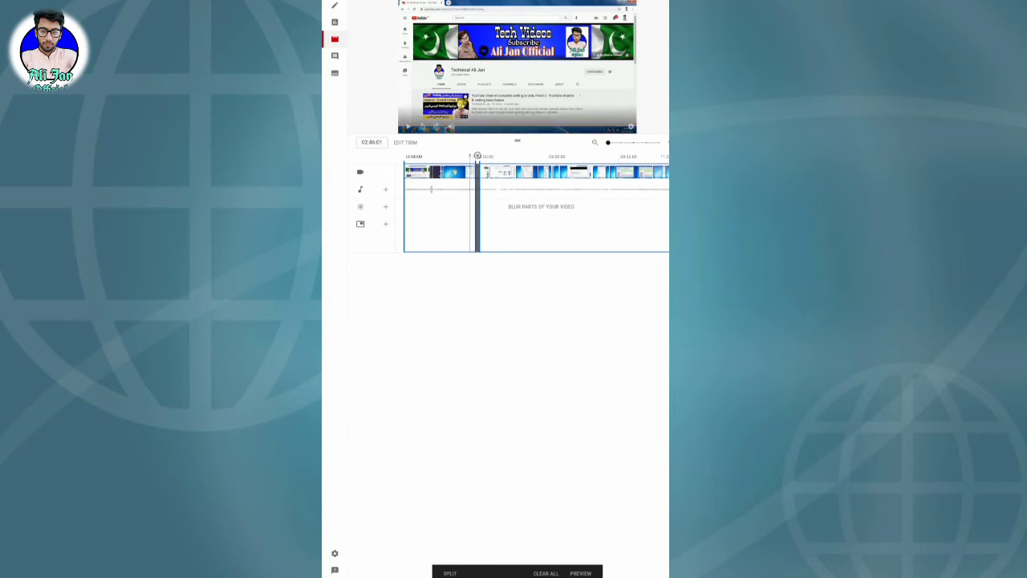
left_click(518, 69)
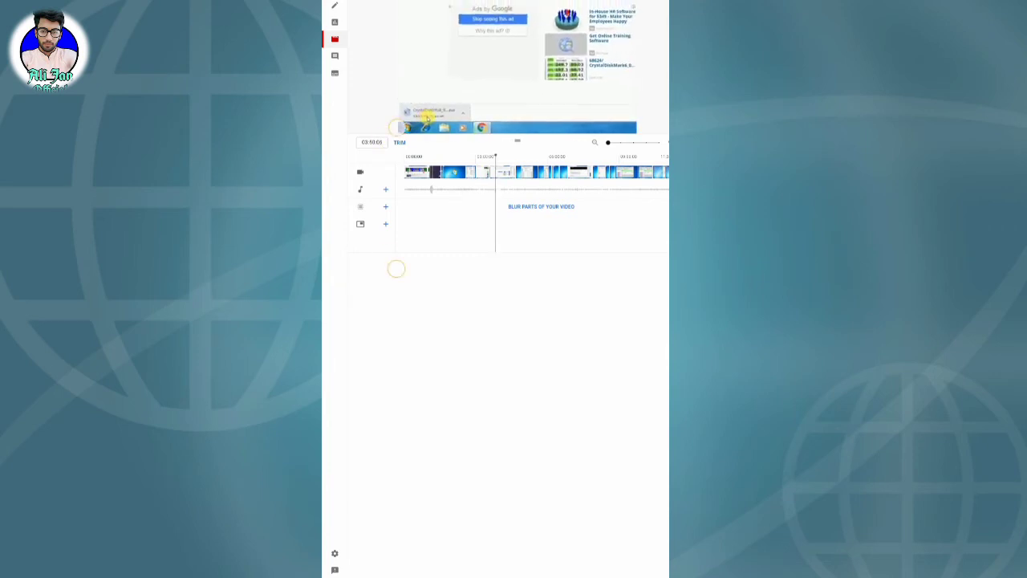
- Add a custom blur spanning 04:11:02 to 04:27:15 with an oval shape and a fixed blur position
left_click(385, 206)
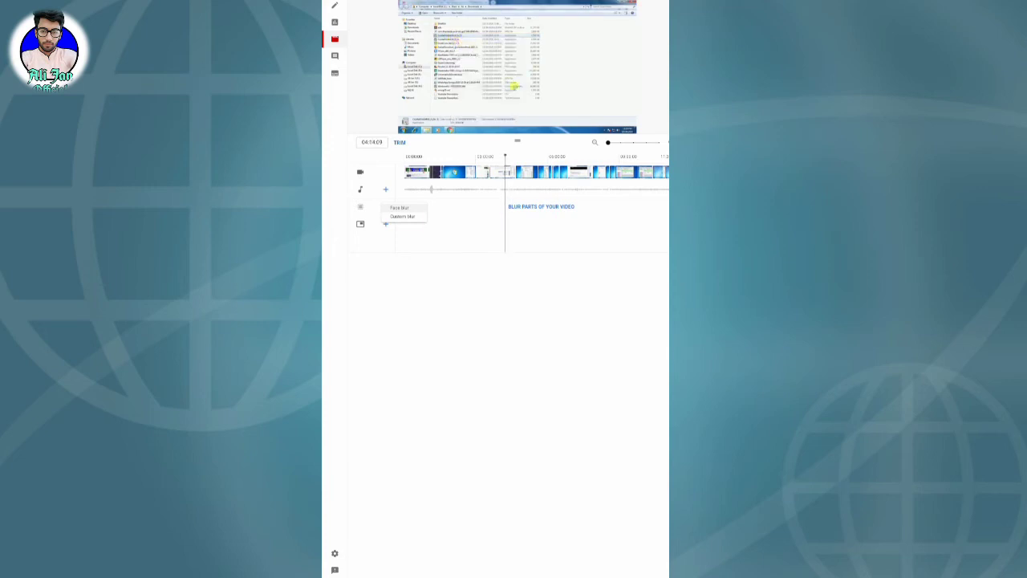
key("Escape")
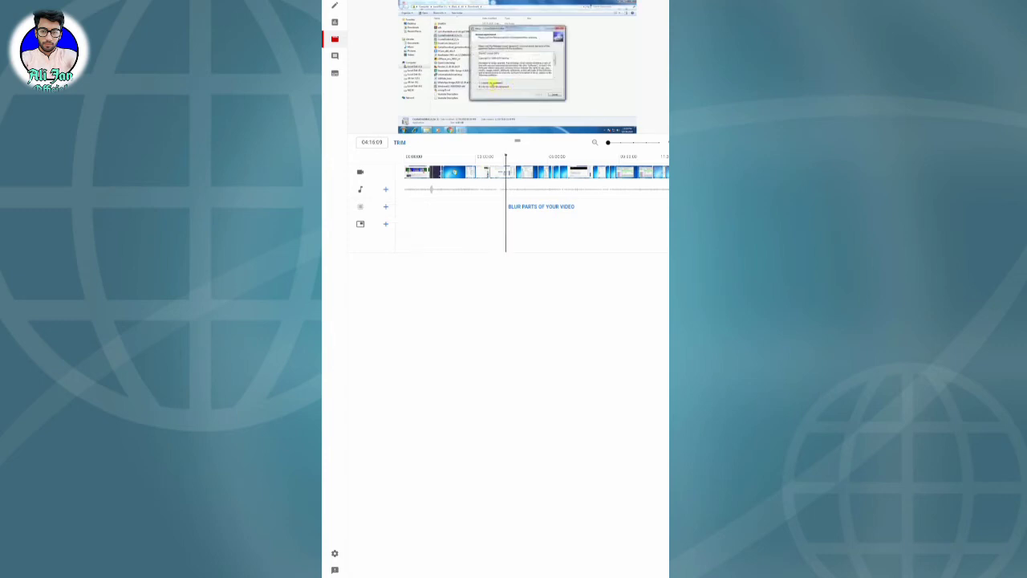
left_click(386, 207)
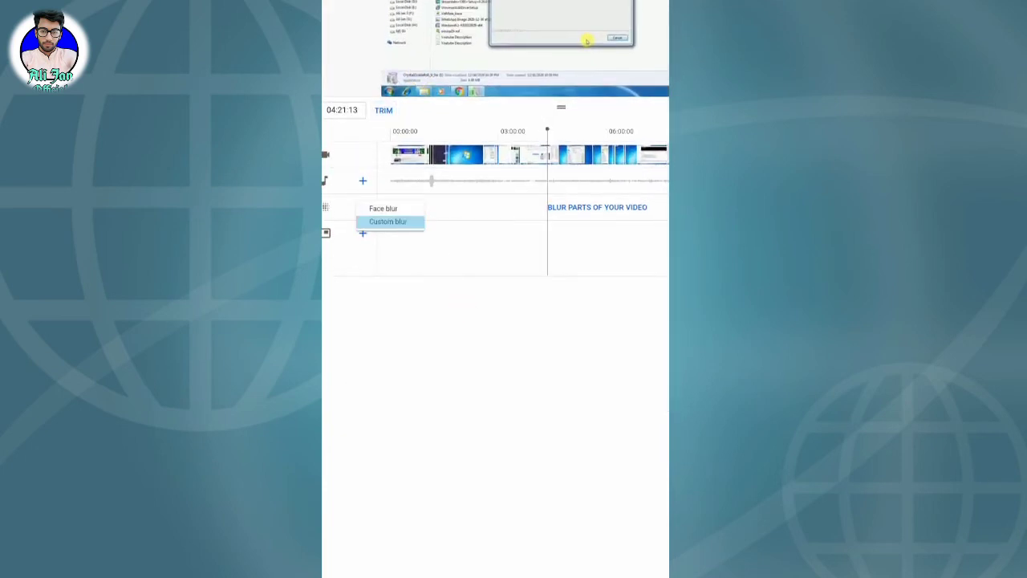
left_click(388, 221)
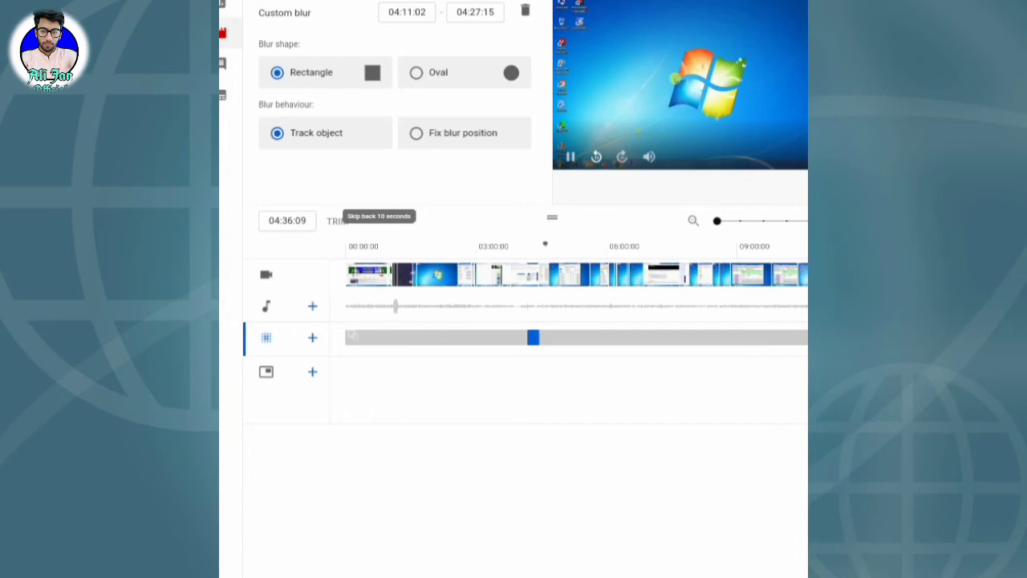
left_click(465, 62)
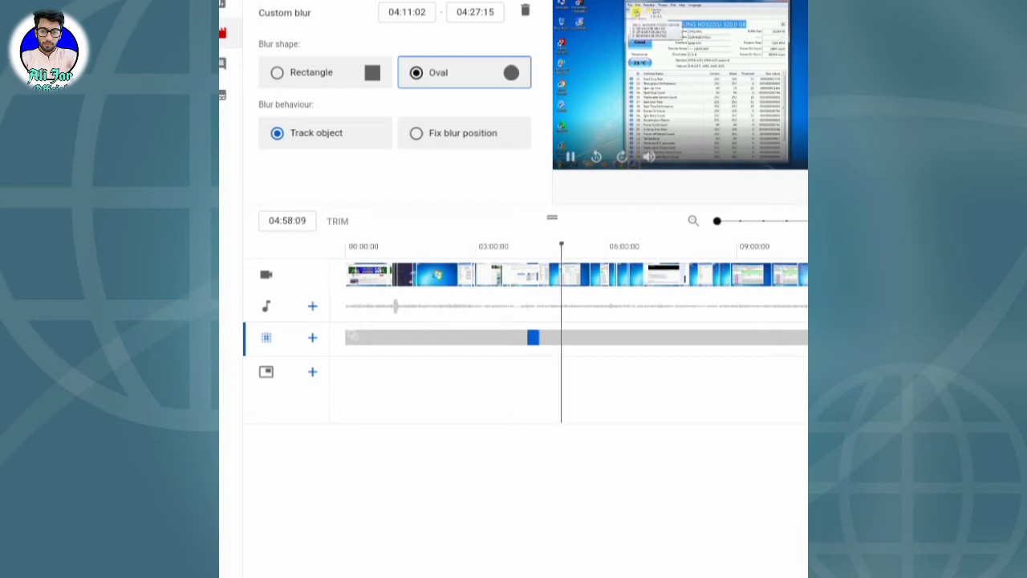
left_click(475, 132)
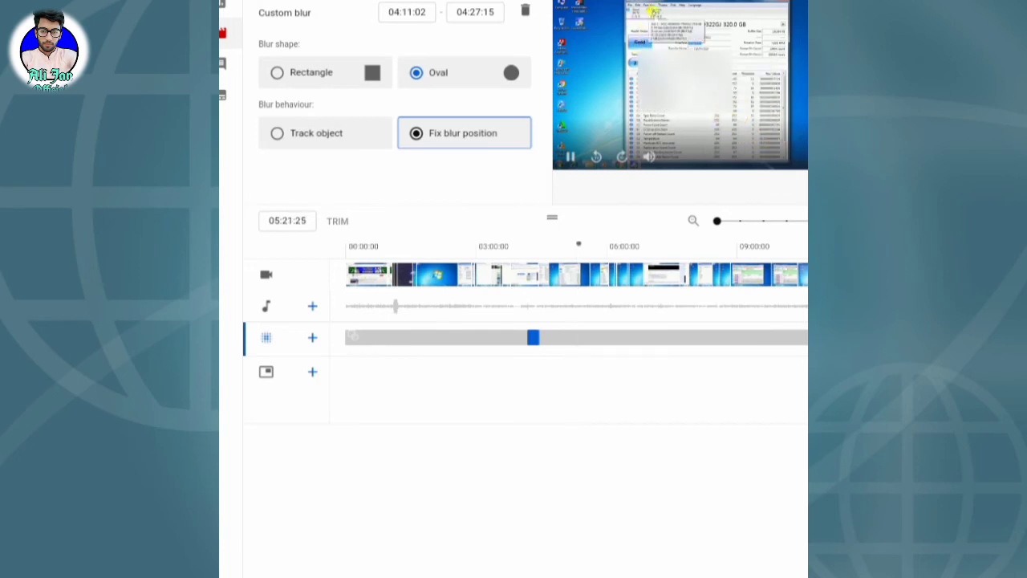
- Add two more custom blurs starting at 05:25:27 and 05:34:11, each with an oval shape and a fixed position
left_click(312, 338)
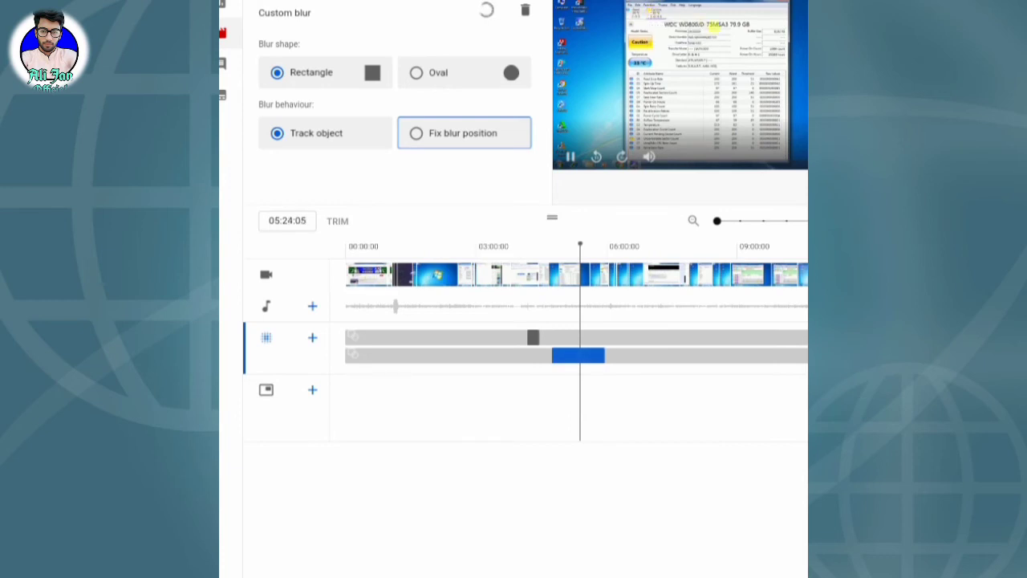
left_click(425, 73)
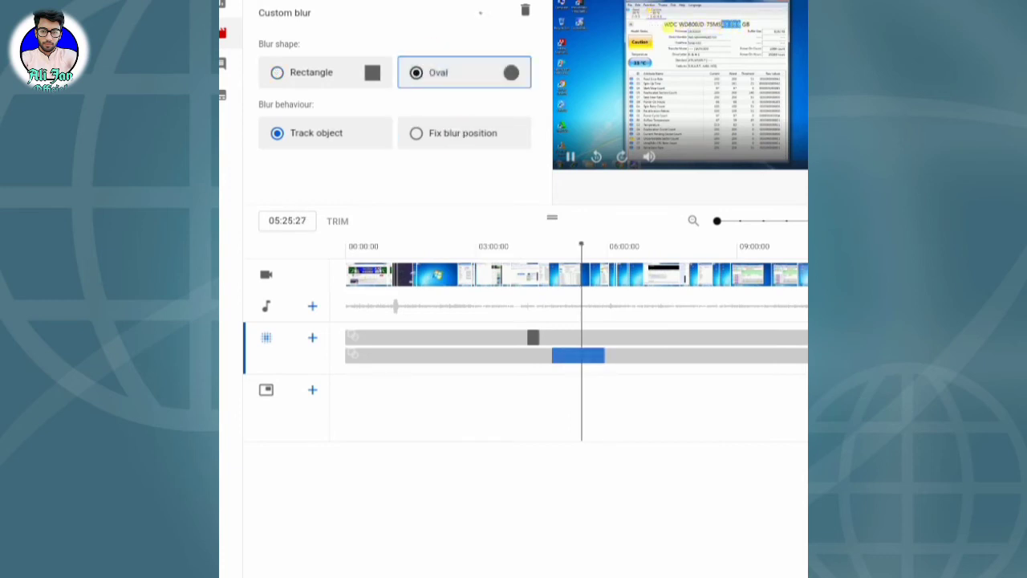
left_click(457, 133)
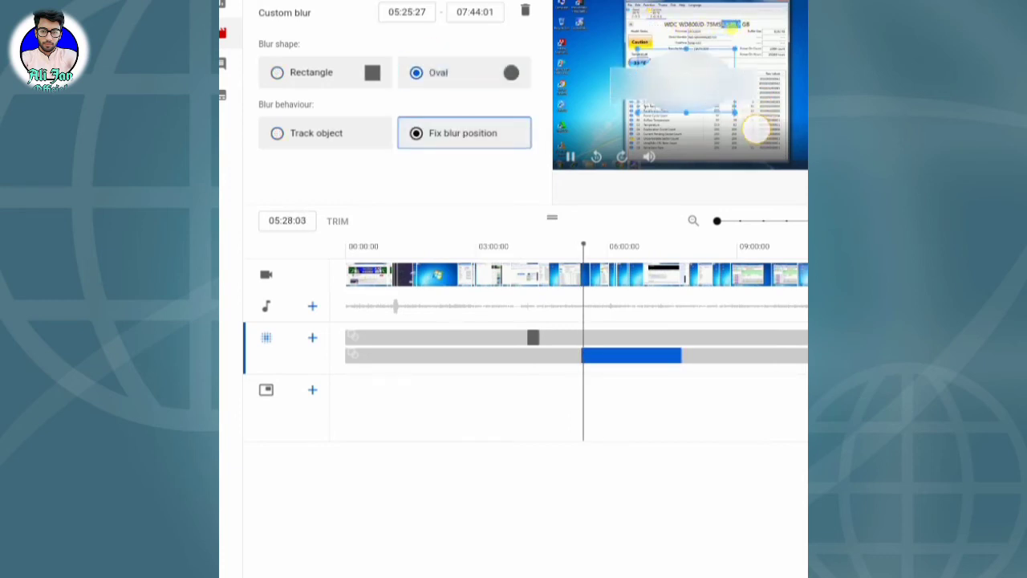
left_click_drag(714, 123, 703, 130)
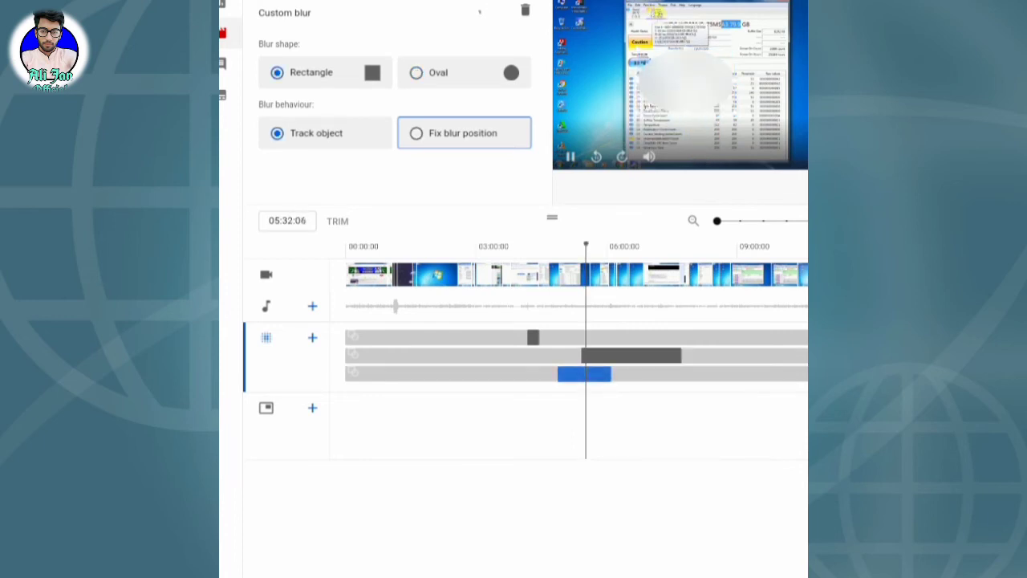
left_click(464, 72)
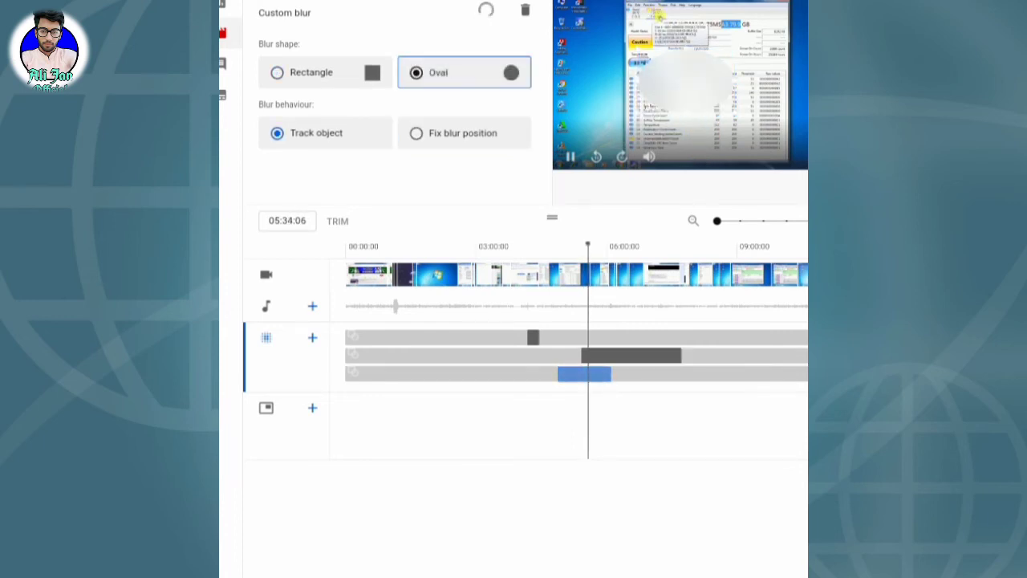
left_click(464, 133)
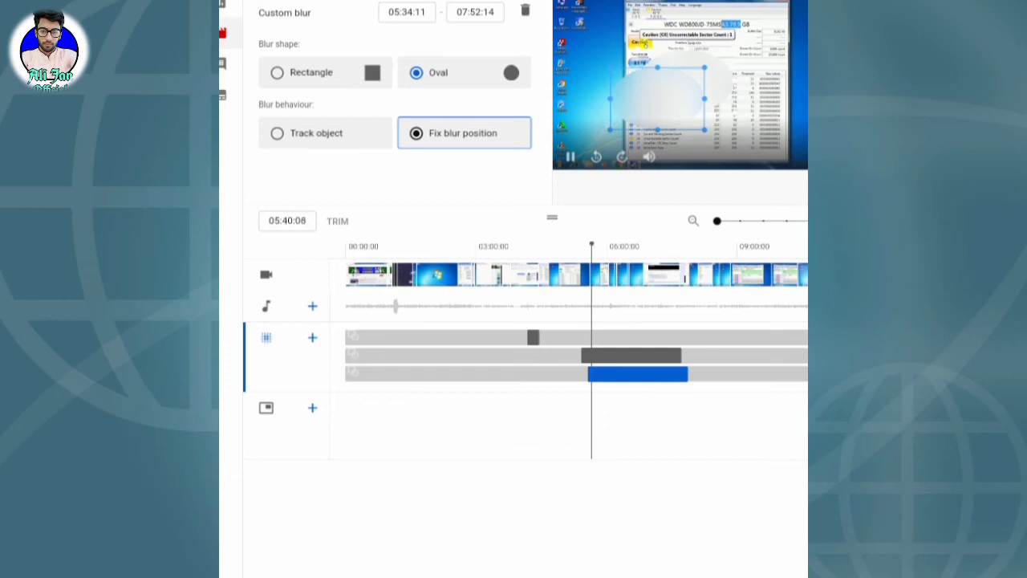
- Add a fourth custom blur and move the oval blur starting at 05:34:11 higher in the video frame
left_click(312, 337)
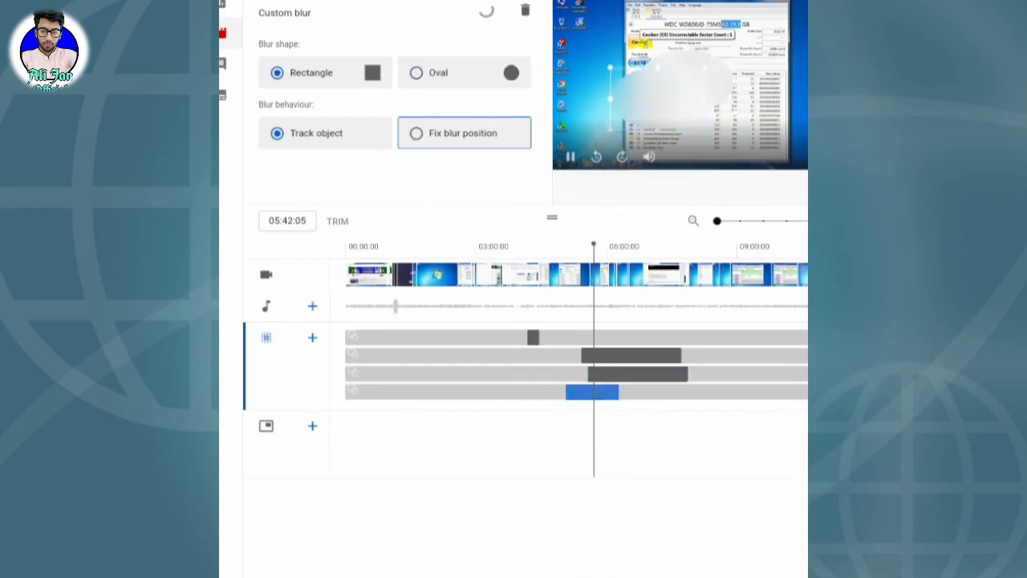
left_click_drag(665, 94, 682, 55)
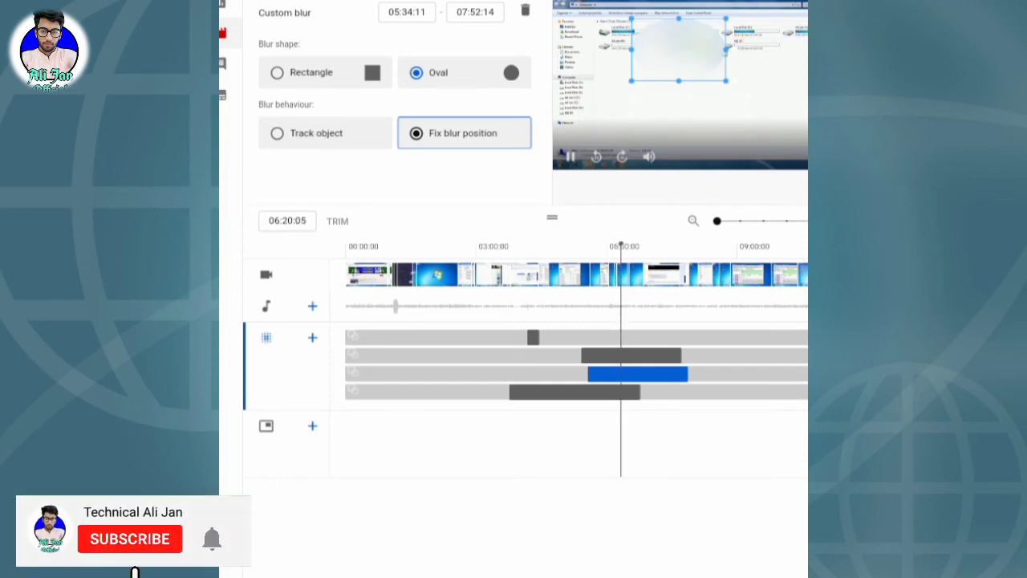
- Browse the audio library and add the track Tak at the start of the video
left_click(312, 307)
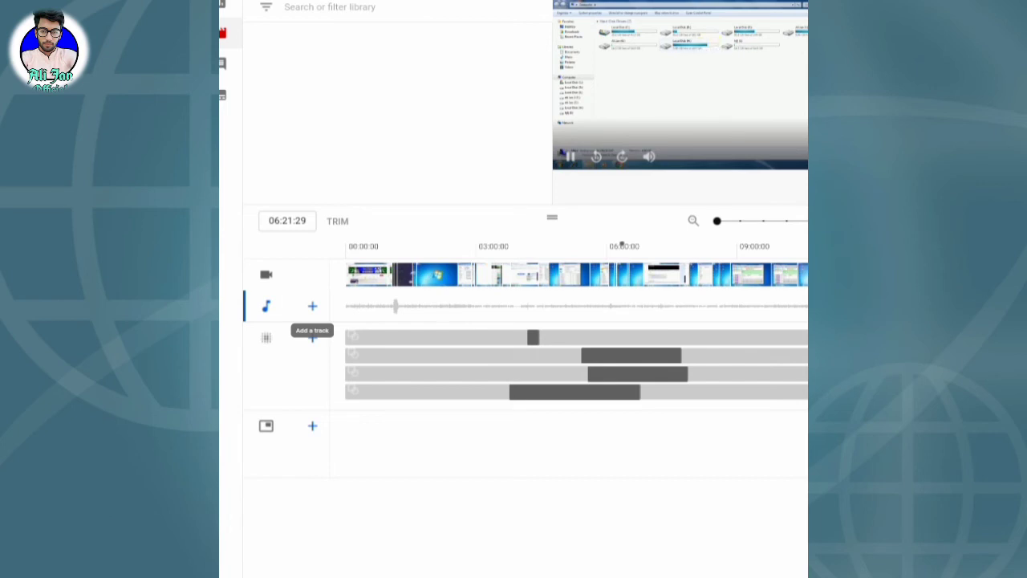
left_click(312, 306)
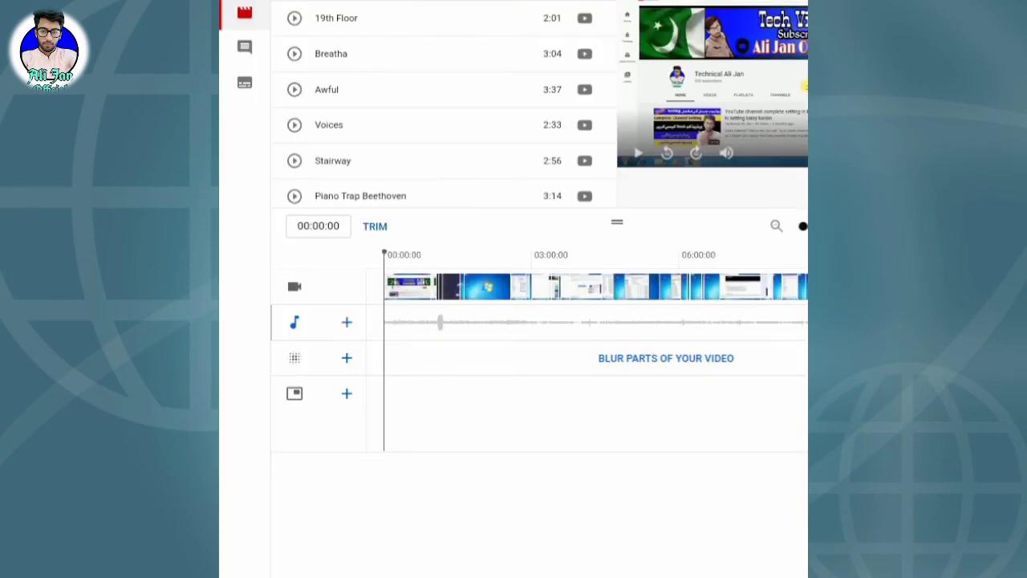
scroll(465, 56, "up", 2)
scroll(484, 155, "down", 2)
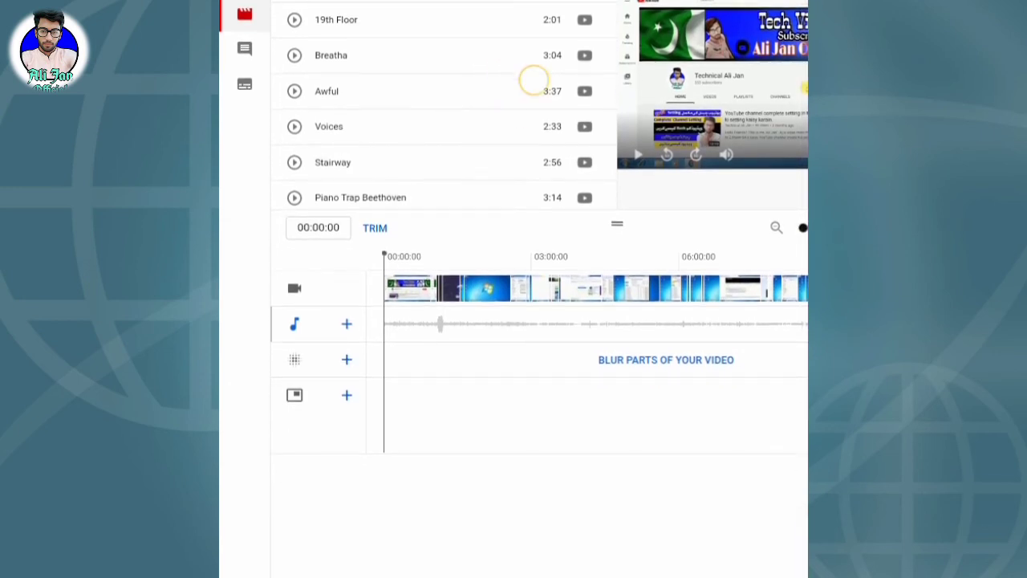
scroll(533, 80, "down", 3)
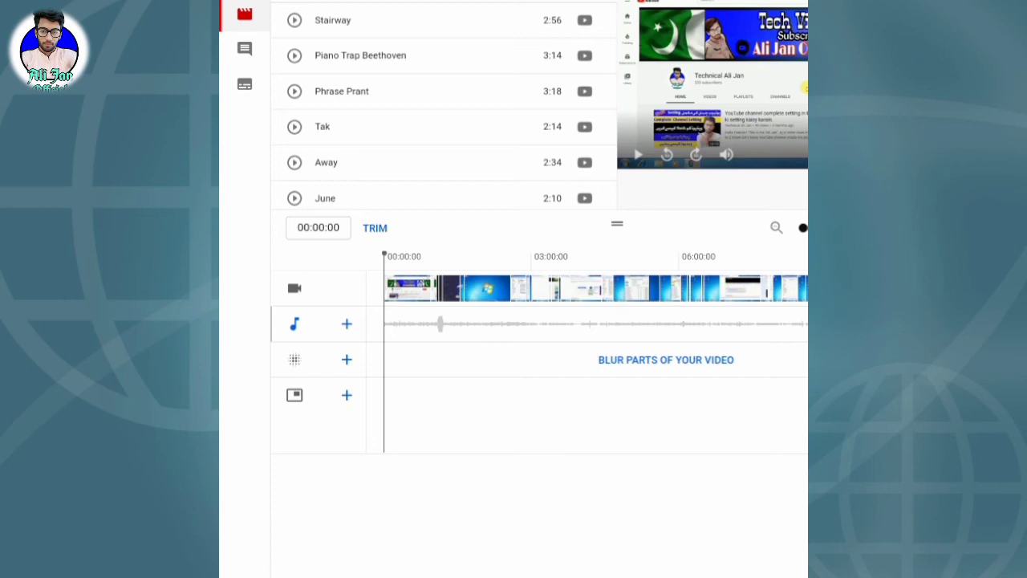
scroll(642, 321, "down", 2)
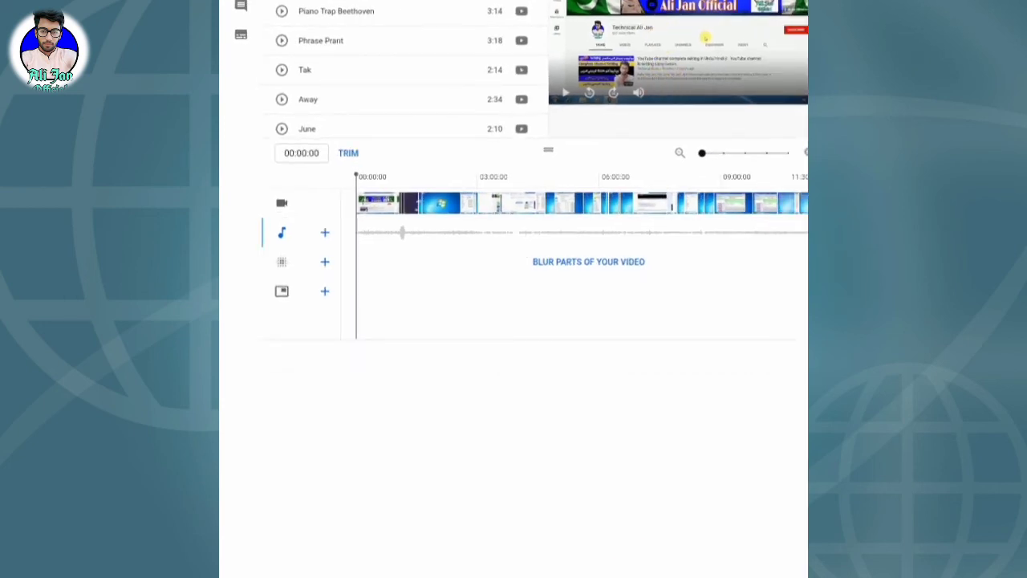
left_click(458, 69)
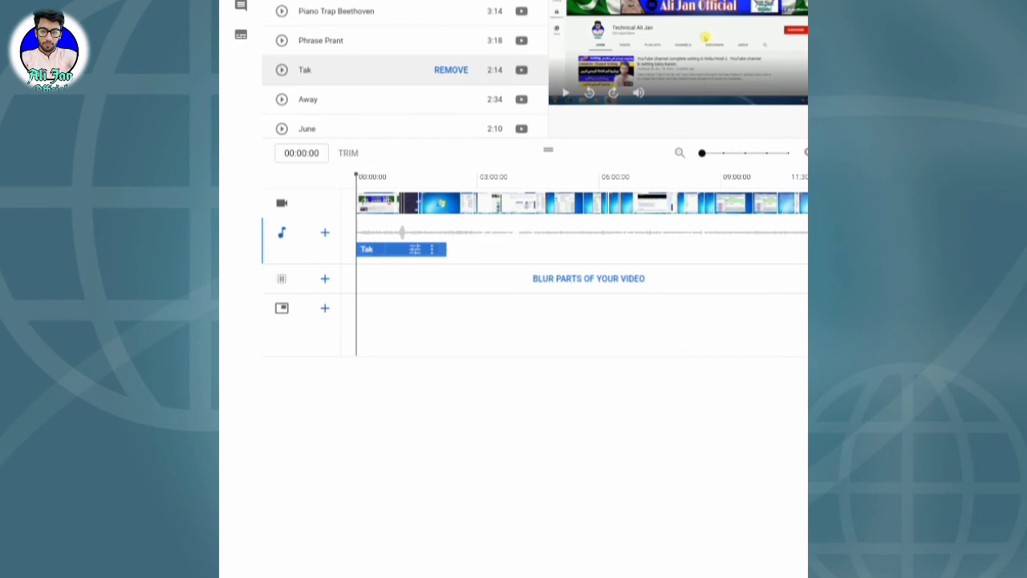
- Shift the Tak clip a short distance along the timeline from the video's start, and set the playhead to 02:45:21
left_click_drag(411, 250, 438, 292)
left_click_drag(359, 330, 470, 361)
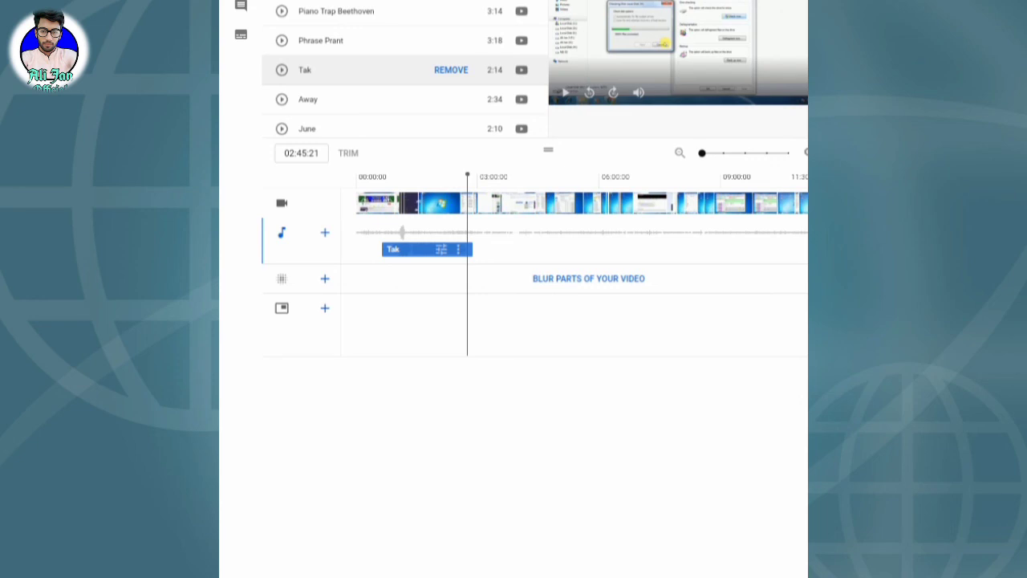
scroll(551, 560, "left", 1)
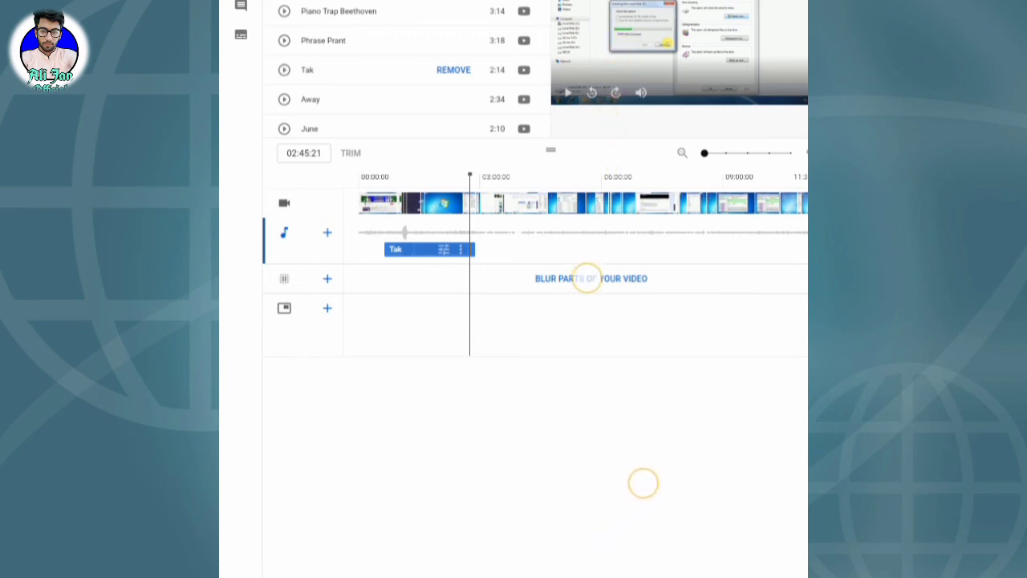
scroll(613, 385, "down", 1)
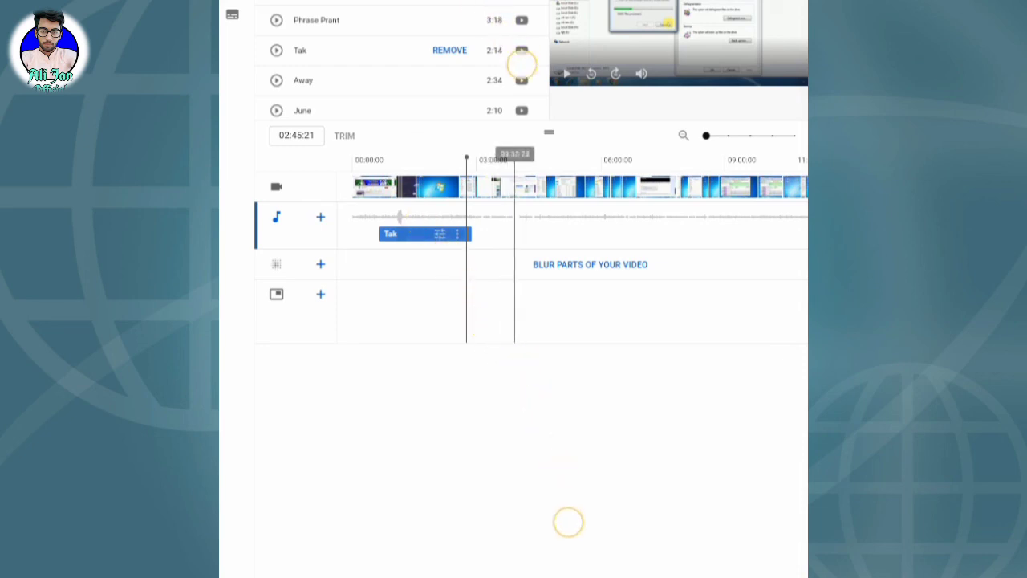
- Set the playhead to 04:14:22 and enlarge the audio library and preview area above the timeline
left_click(526, 201)
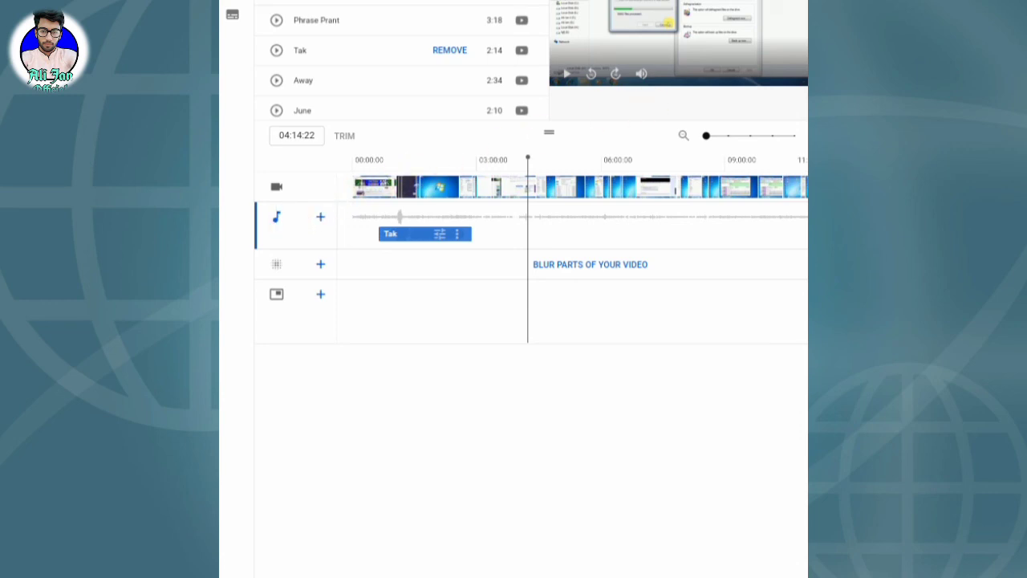
left_click_drag(549, 133, 549, 242)
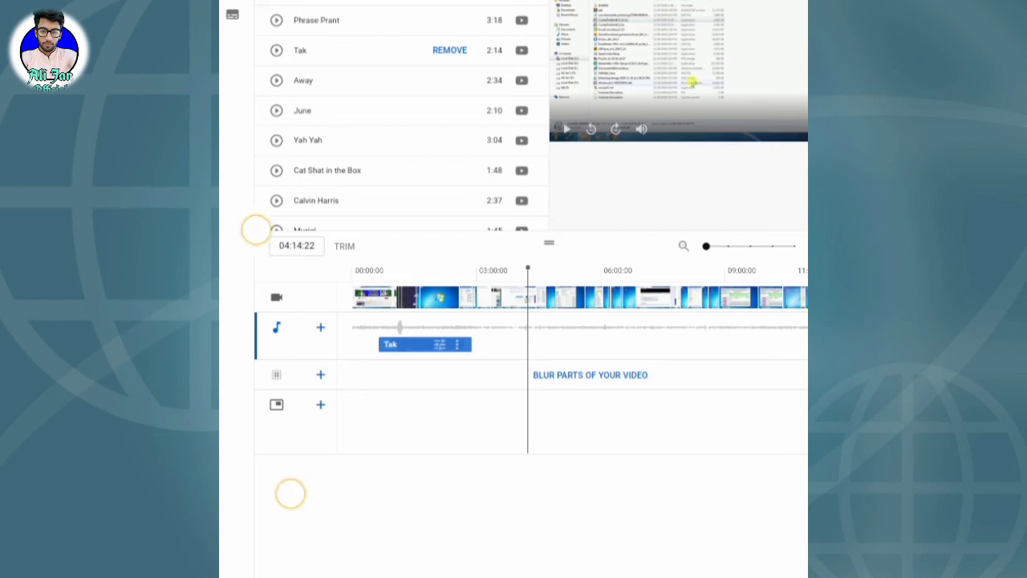
scroll(274, 361, "up", 5)
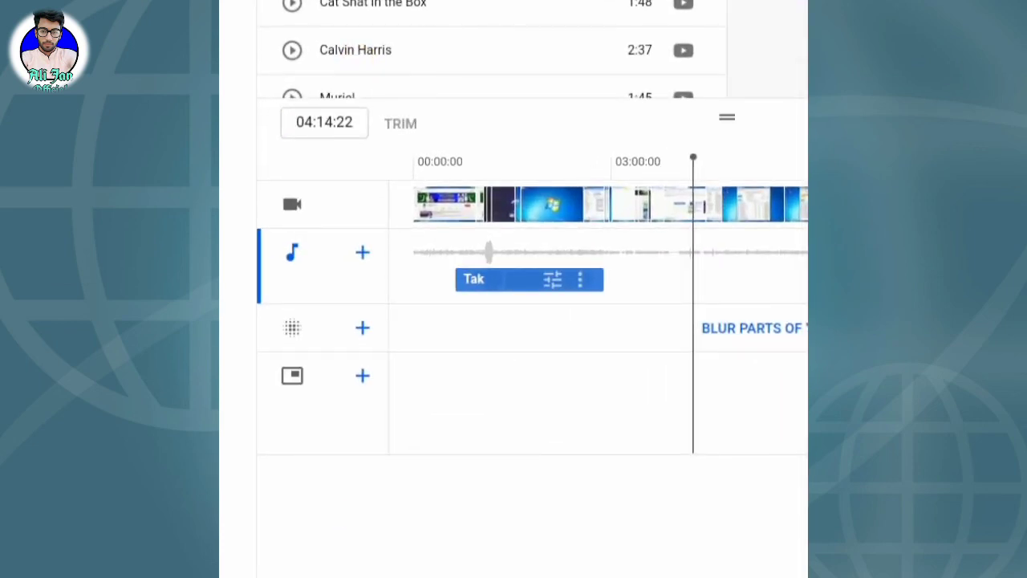